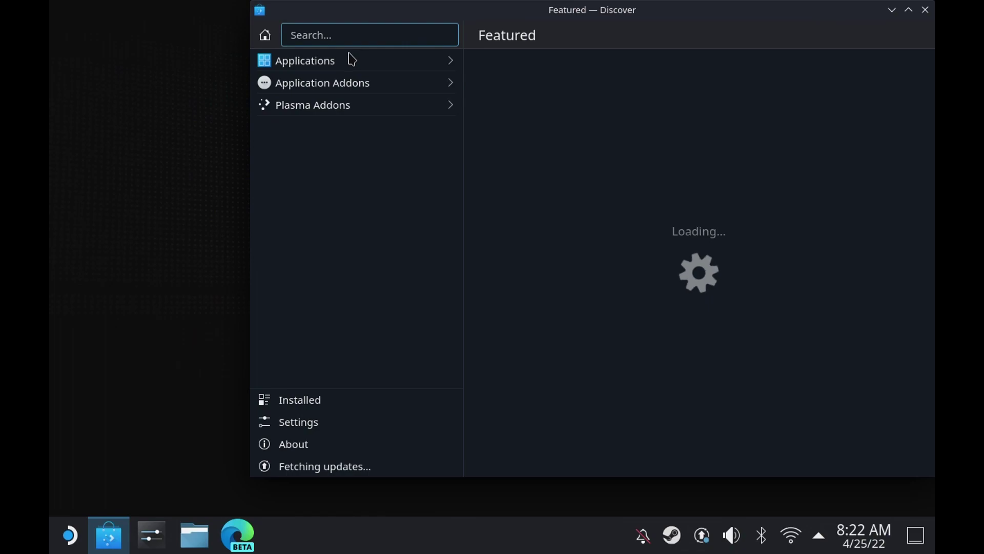
Browse Discover's Applications > Internet > Web Browsers and scroll to the installed Microsoft Edge.
left_click(354, 62)
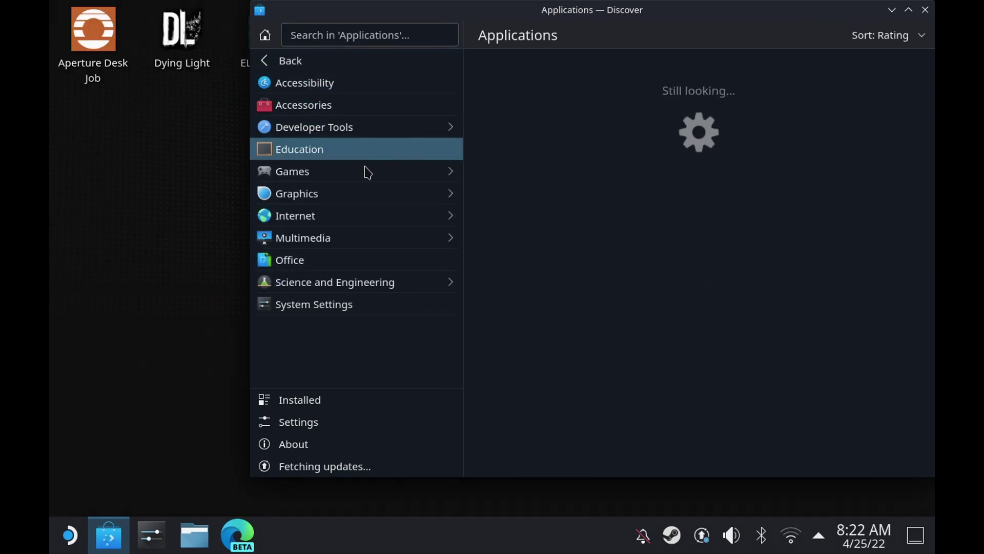
left_click(417, 219)
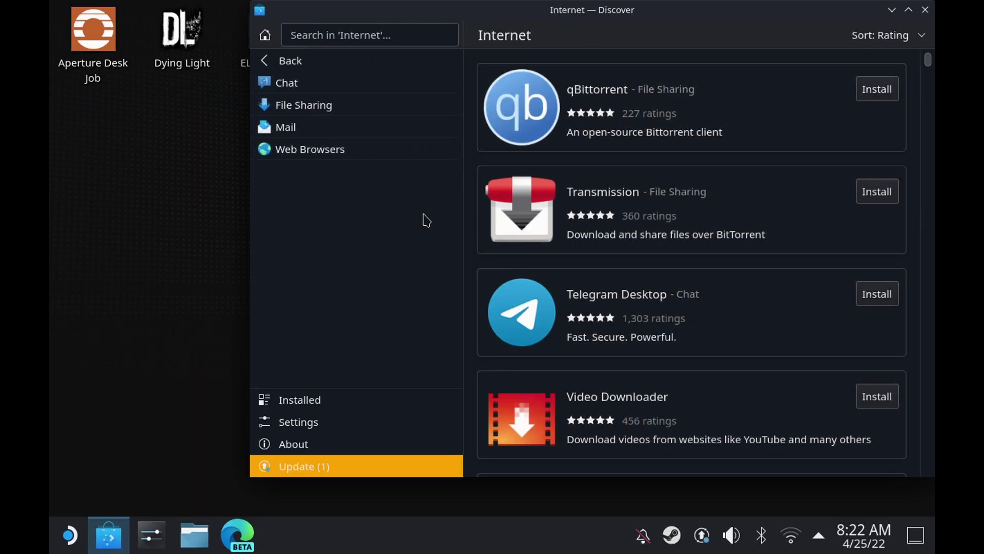
left_click(352, 155)
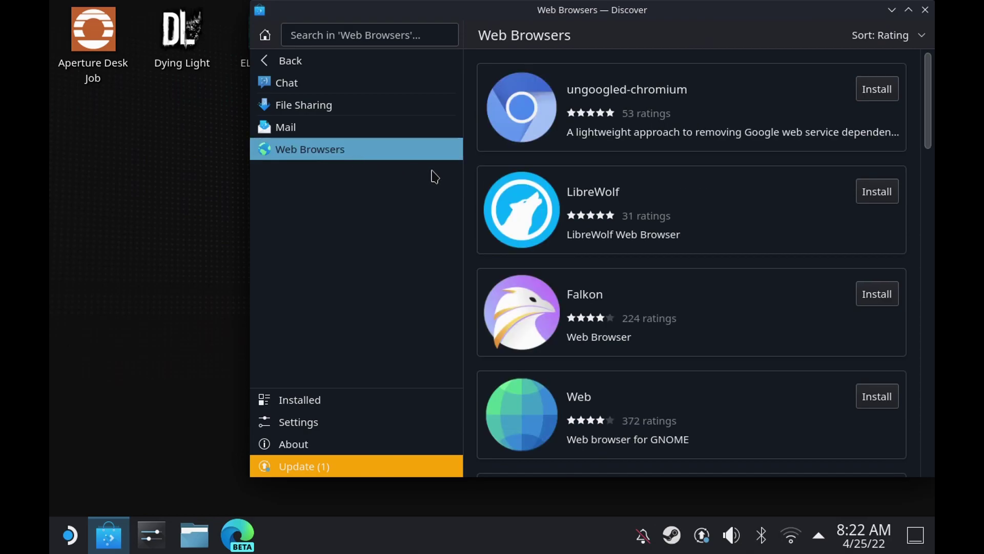
left_click_drag(927, 102, 925, 213)
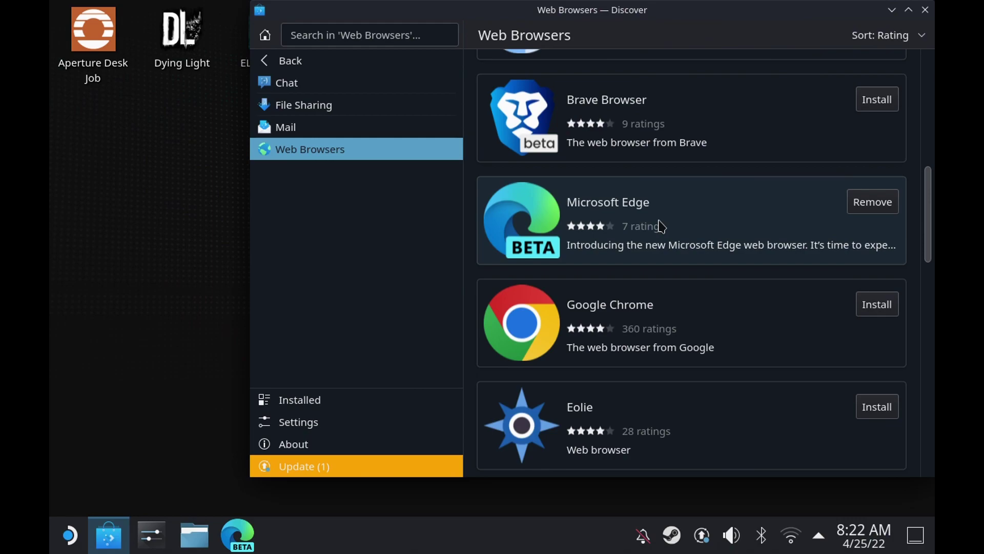
Add Microsoft Edge (beta) to Steam from its Internet entry in the Application Launcher.
left_click(68, 536)
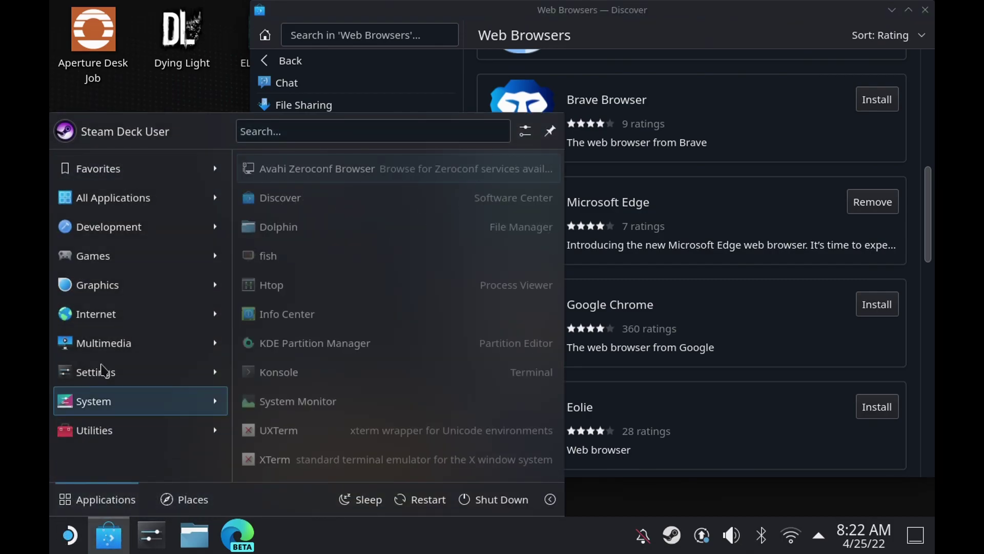
mouse_move(110, 323)
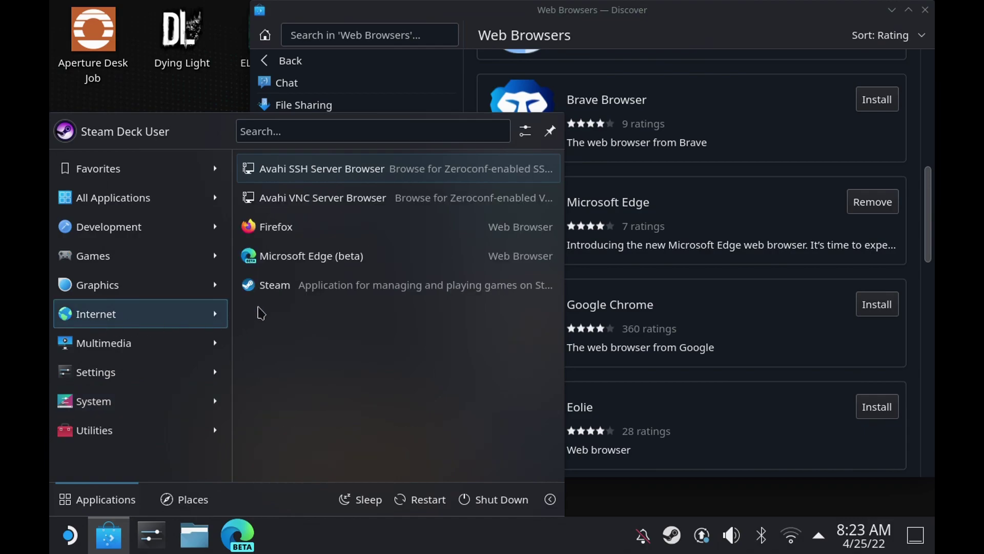
right_click(286, 263)
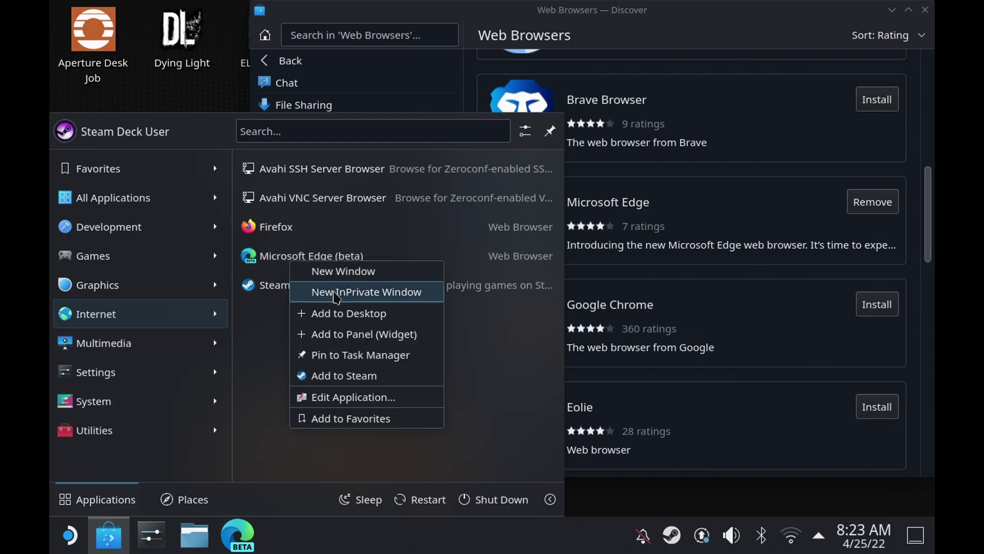
left_click(354, 380)
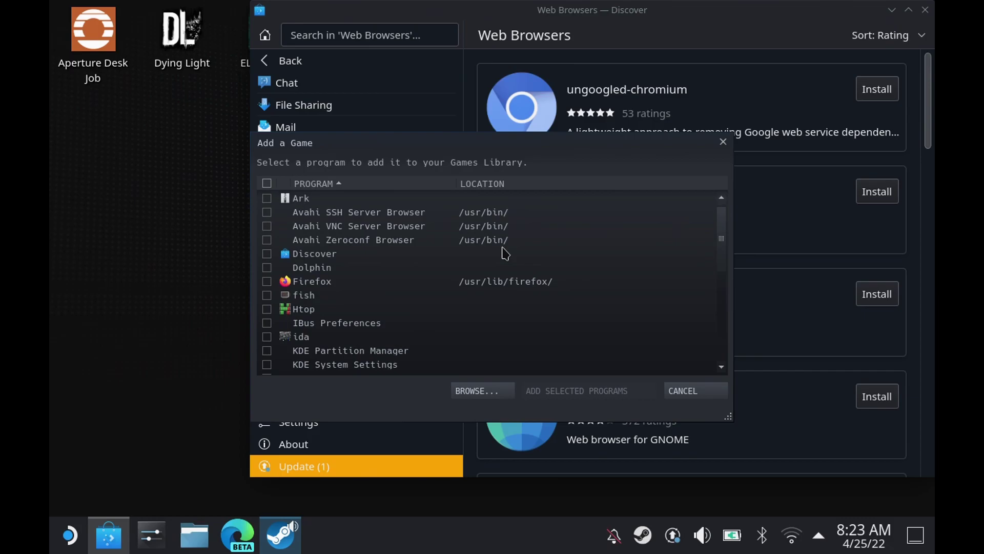
Tick Microsoft Edge (beta), located at /usr/bin/, in Steam's Add a Game list.
left_click_drag(722, 247, 730, 285)
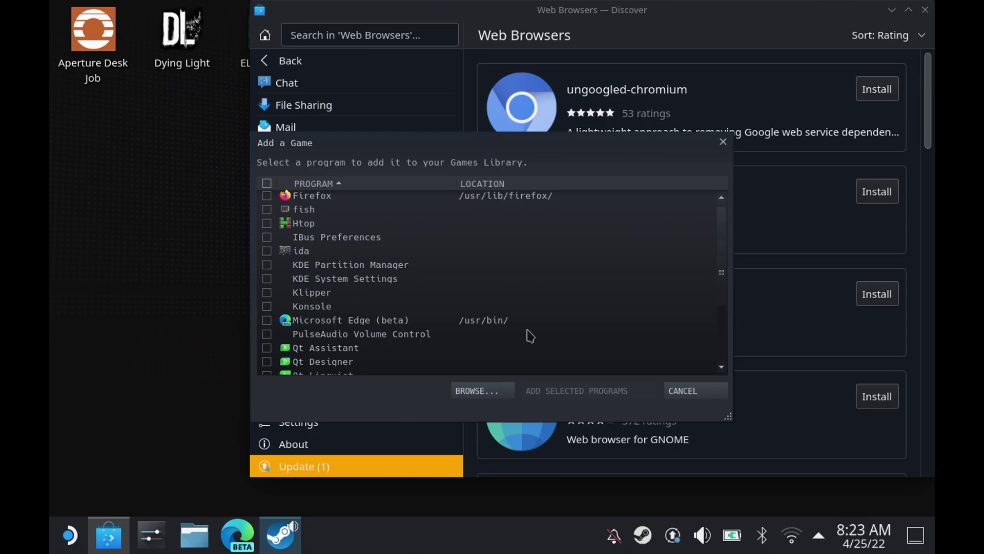
left_click(267, 320)
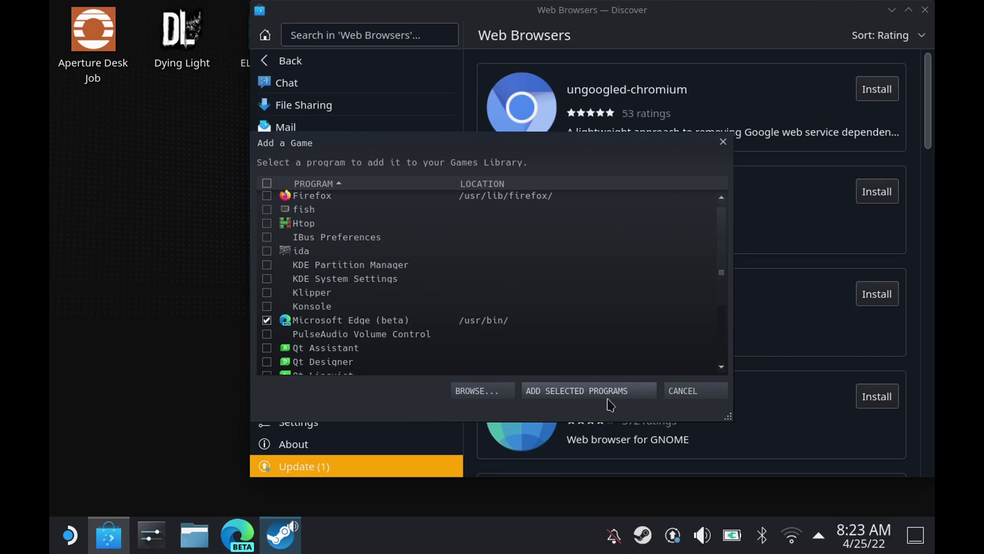
left_click(71, 543)
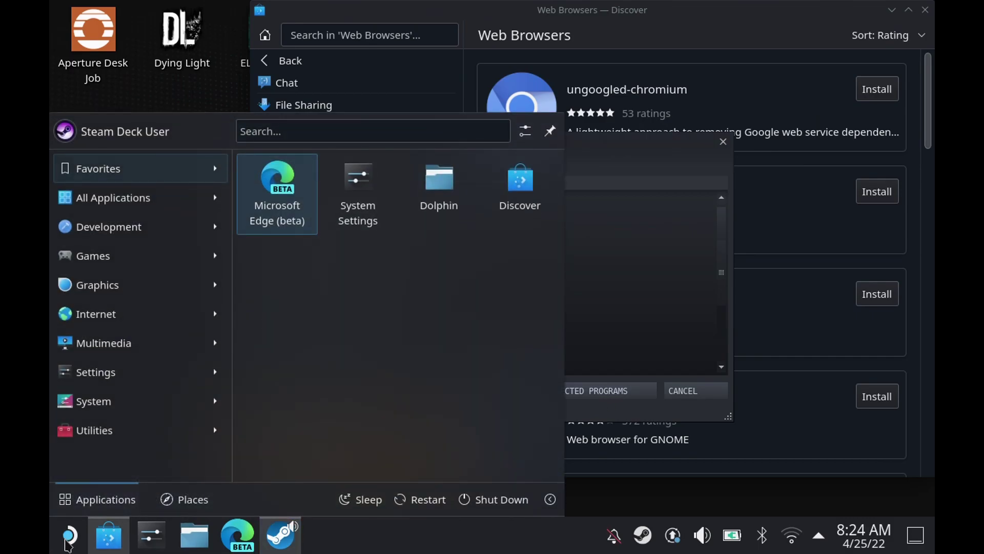
Launch Konsole from the System menu, enlarge its window and maximize it.
mouse_move(116, 402)
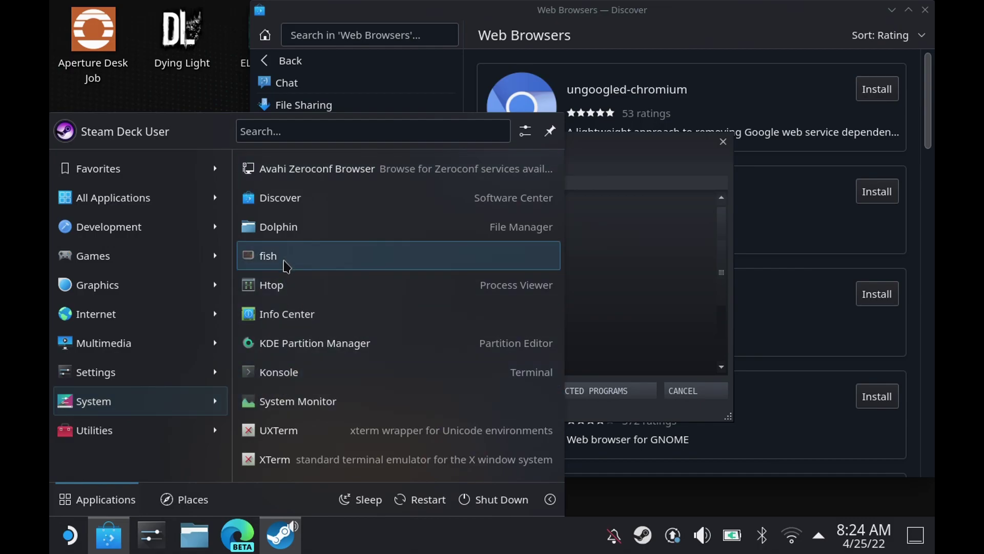
left_click(267, 379)
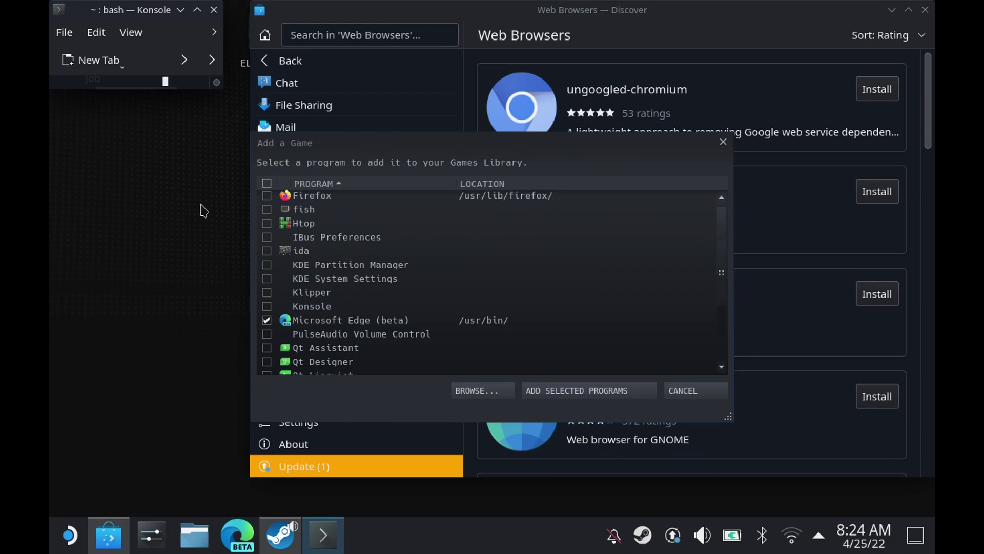
left_click_drag(222, 87, 476, 333)
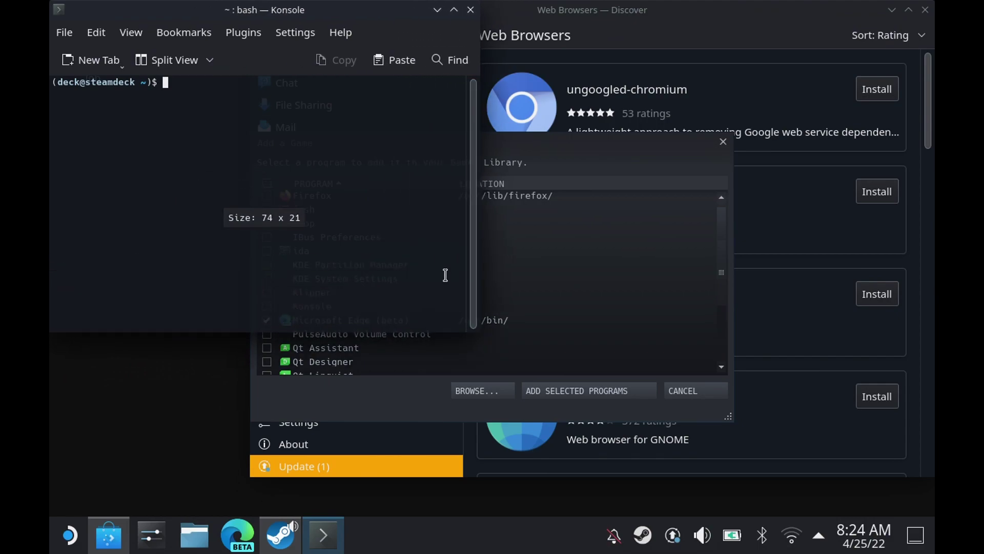
left_click(454, 10)
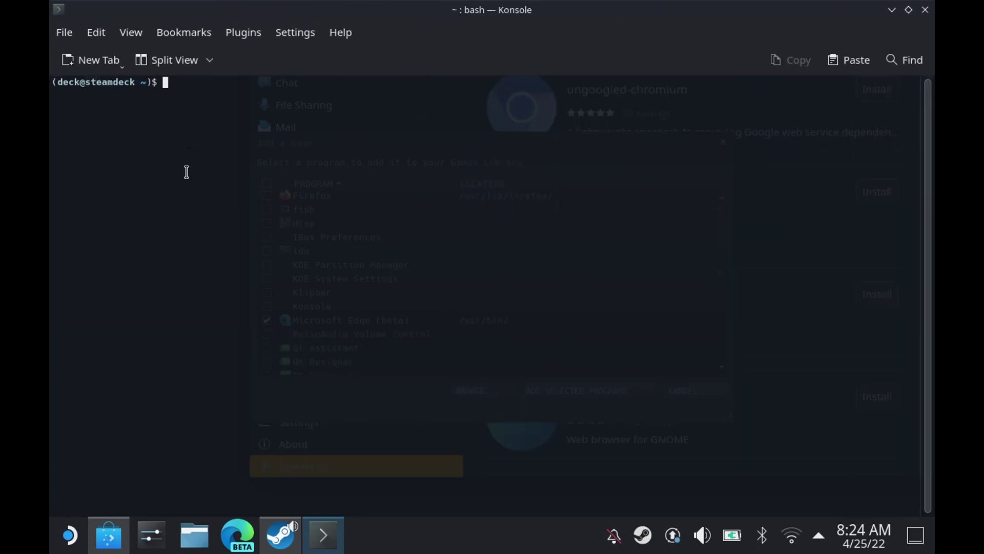
Type 'flatpak --useroverride --filesystem=run/udev:ro com.microsoft.Edge' in Konsole and cancel Steam's Add a Game dialog.
left_click_drag(180, 394, 180, 404)
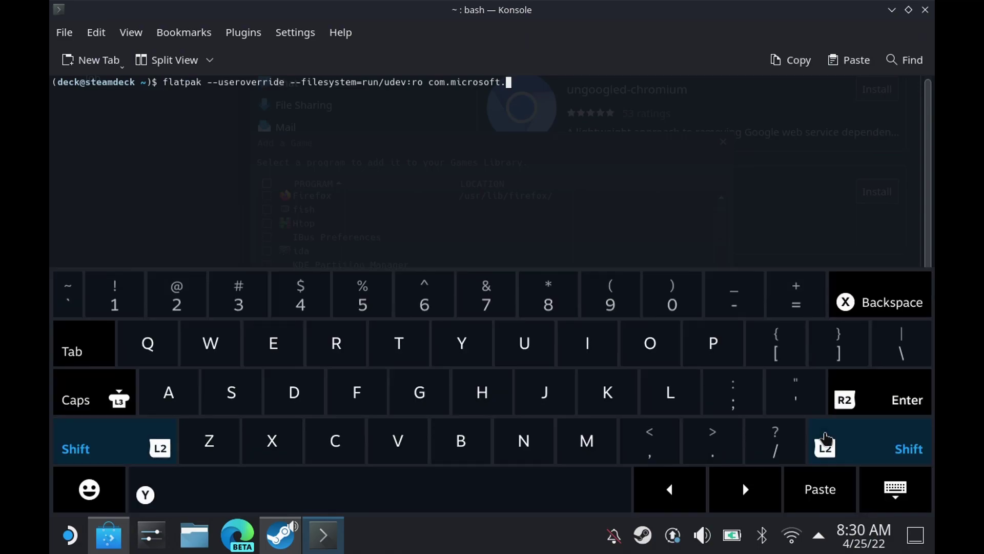
left_click(286, 334)
left_click(307, 393)
left_click(433, 398)
left_click(281, 344)
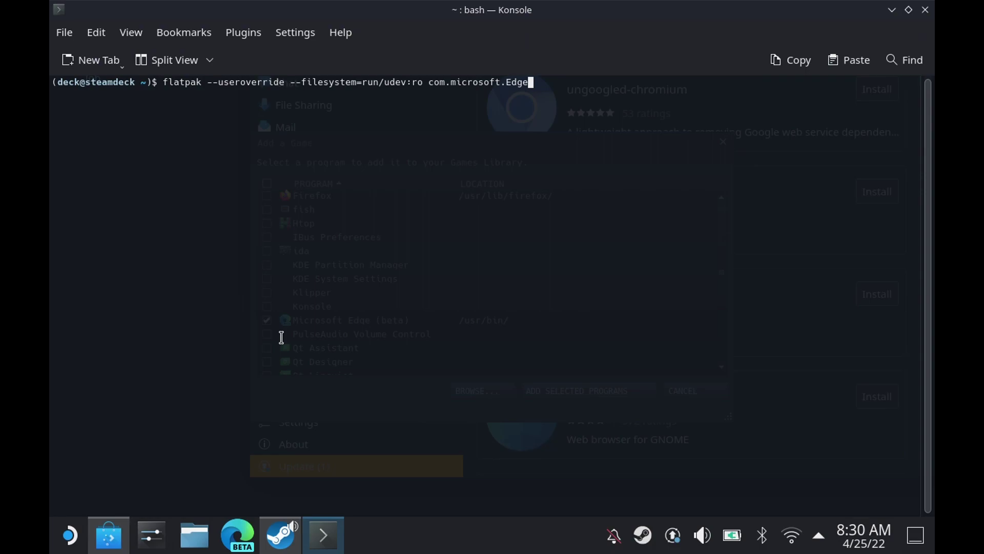
left_click(280, 535)
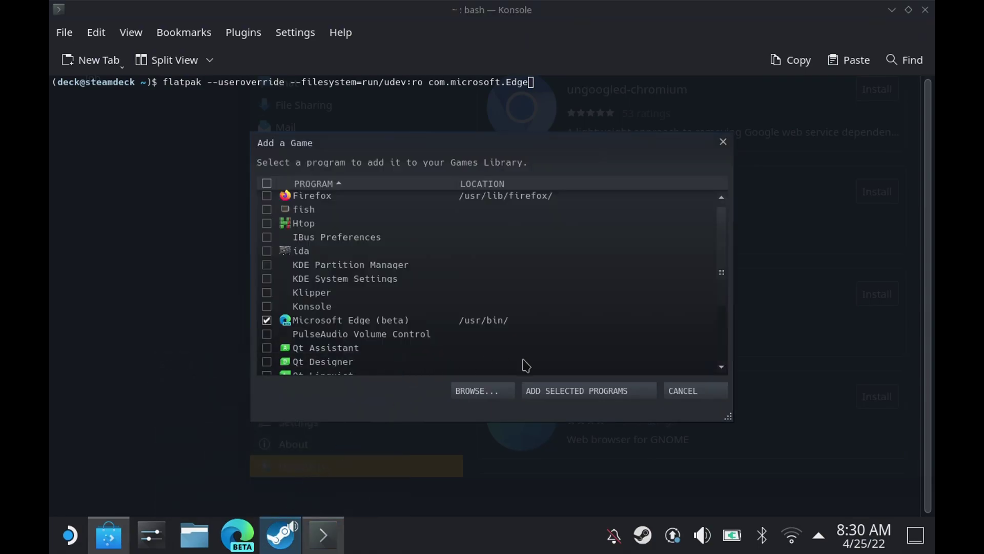
left_click(677, 395)
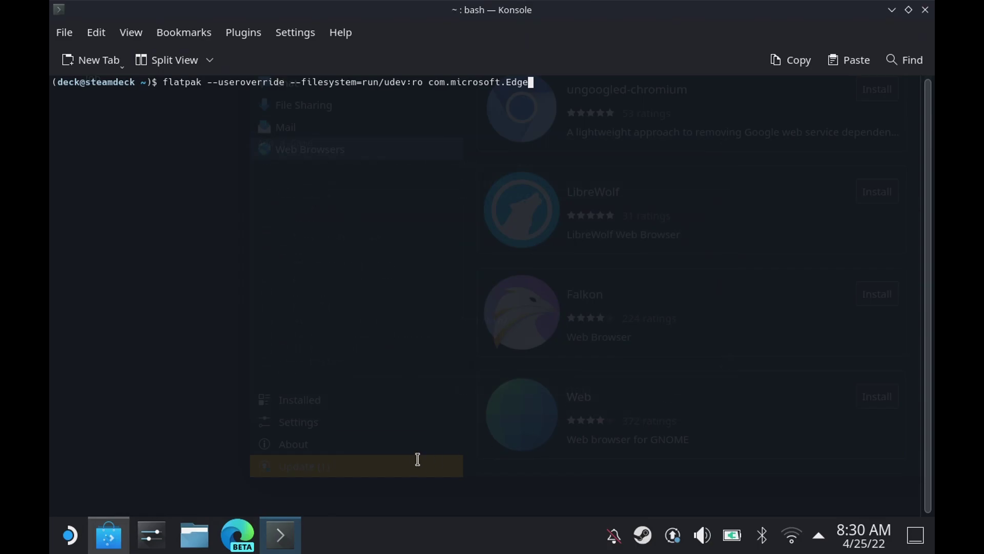
Launch Steam from Games and bring up the Xbox Cloud Gaming (Beta) library entry's options.
left_click(79, 546)
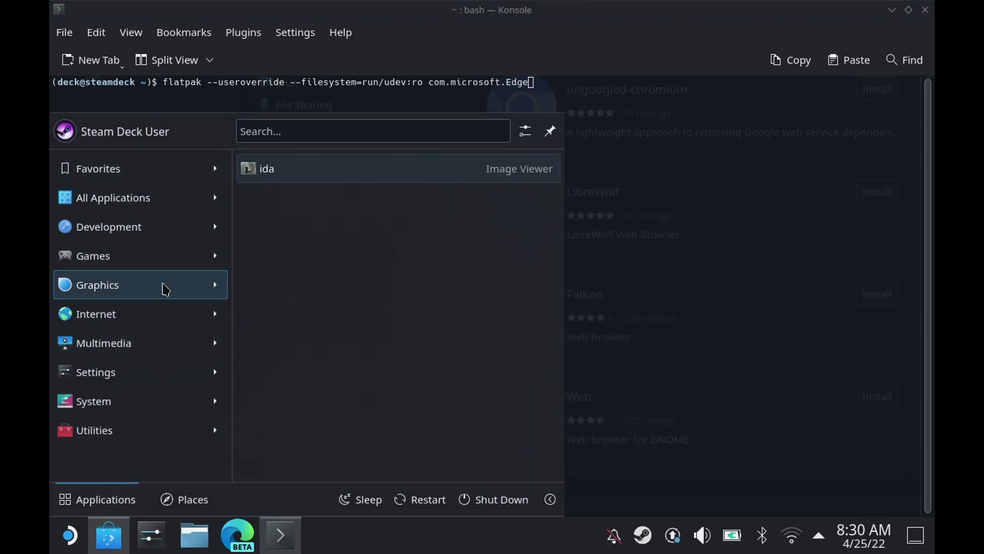
mouse_move(160, 262)
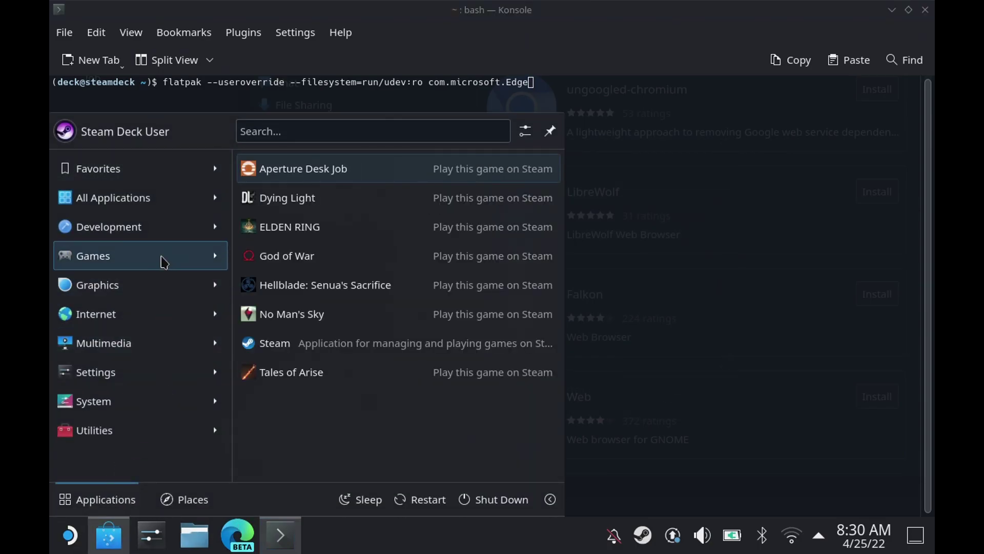
left_click(269, 352)
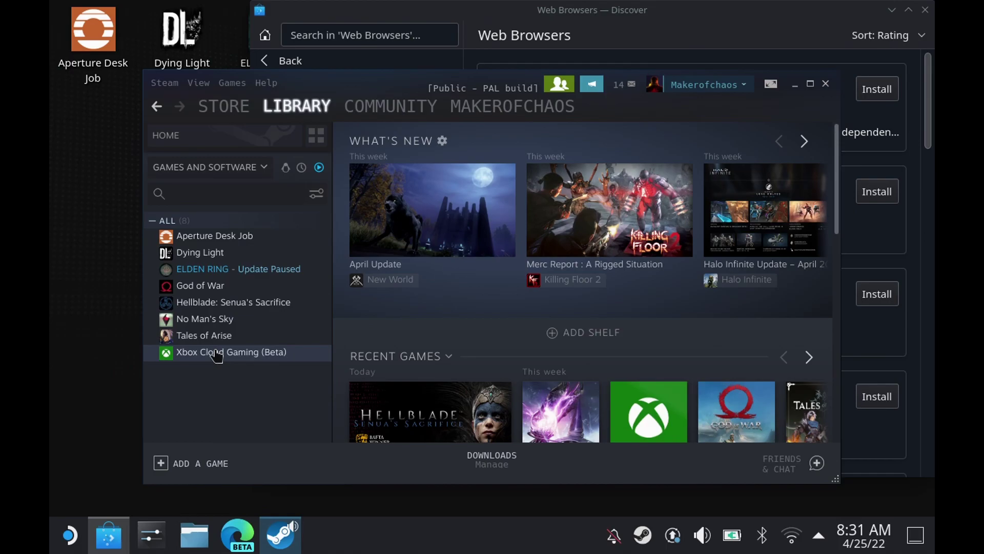
right_click(258, 359)
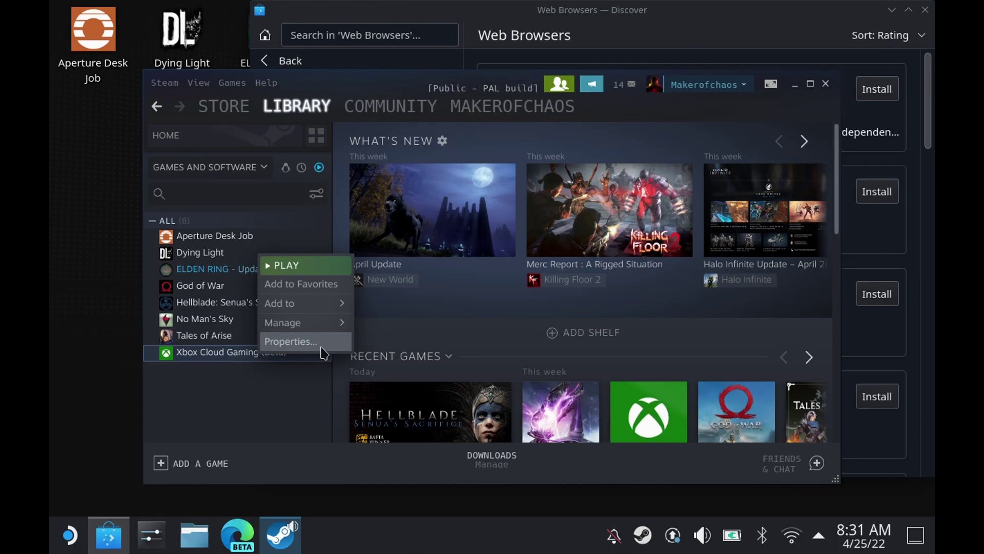
left_click(280, 341)
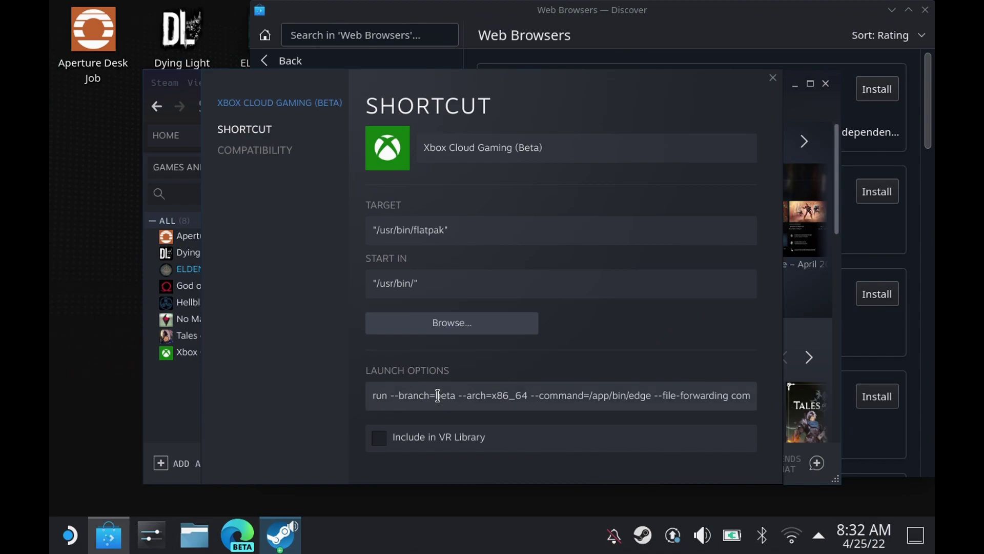
left_click_drag(482, 395, 648, 415)
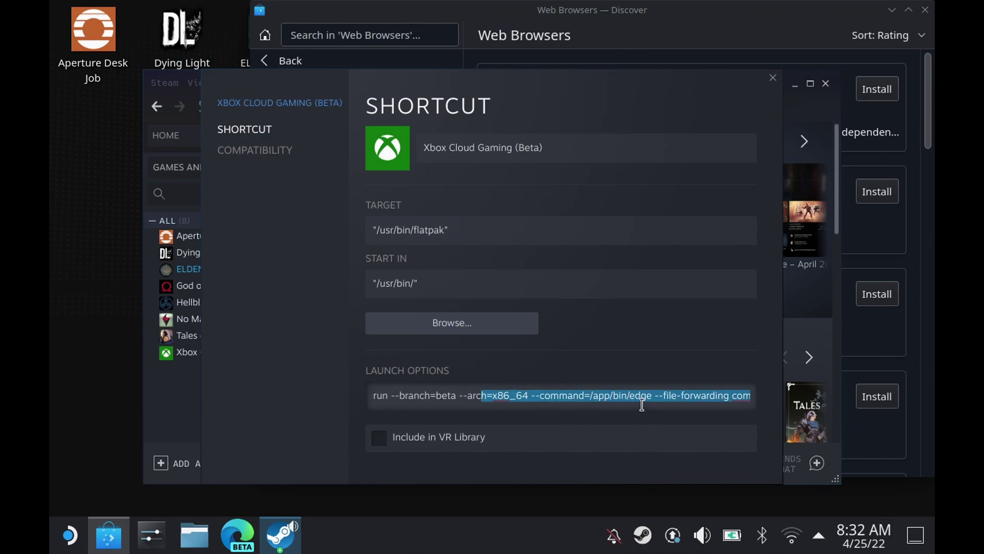
key("Home")
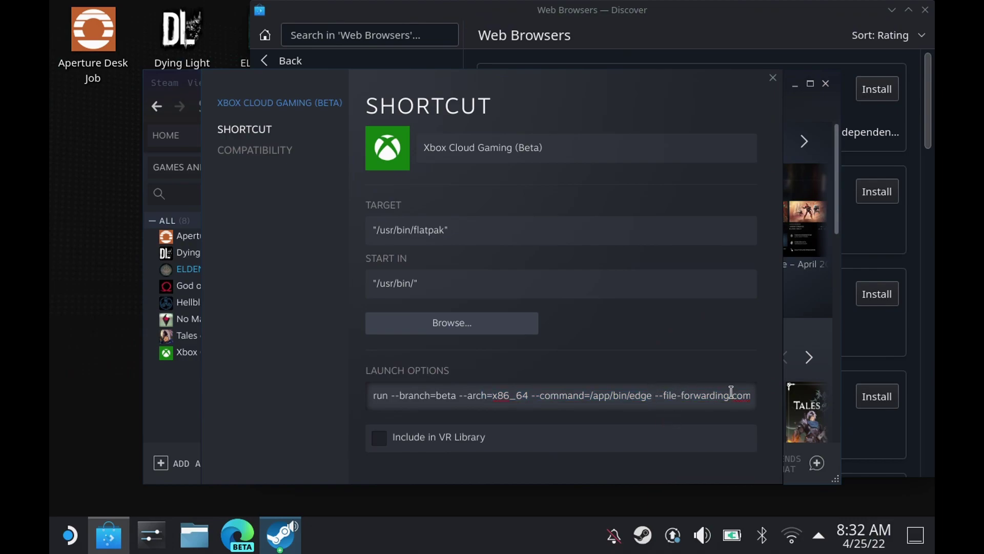
left_click_drag(737, 391, 762, 408)
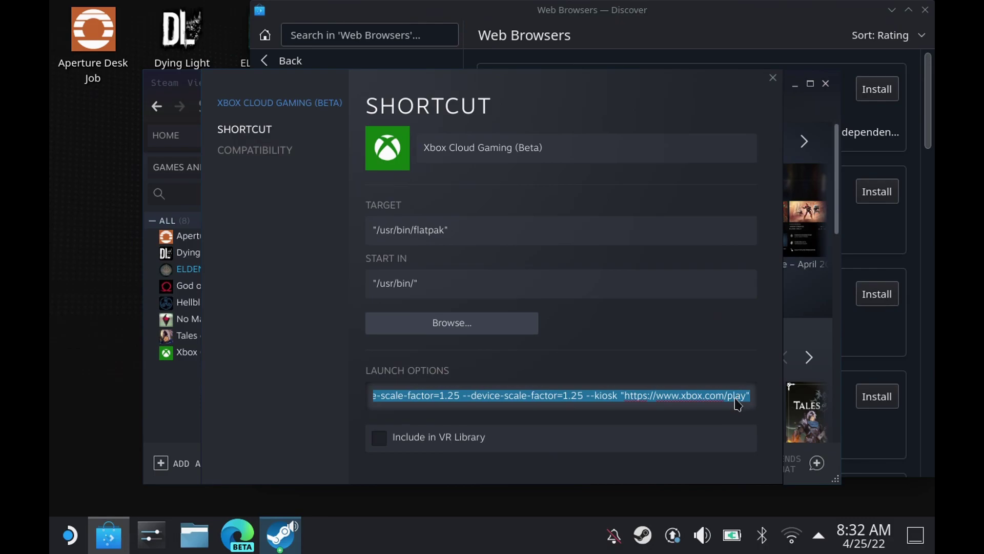
right_click(197, 353)
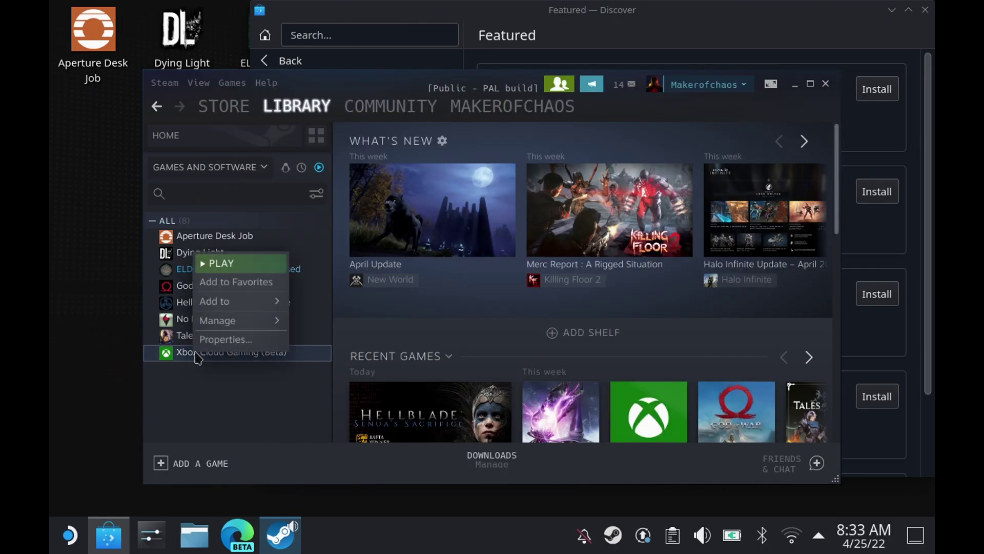
Open the shortcut's controller layout via Manage and browse the template configurations.
mouse_move(241, 321)
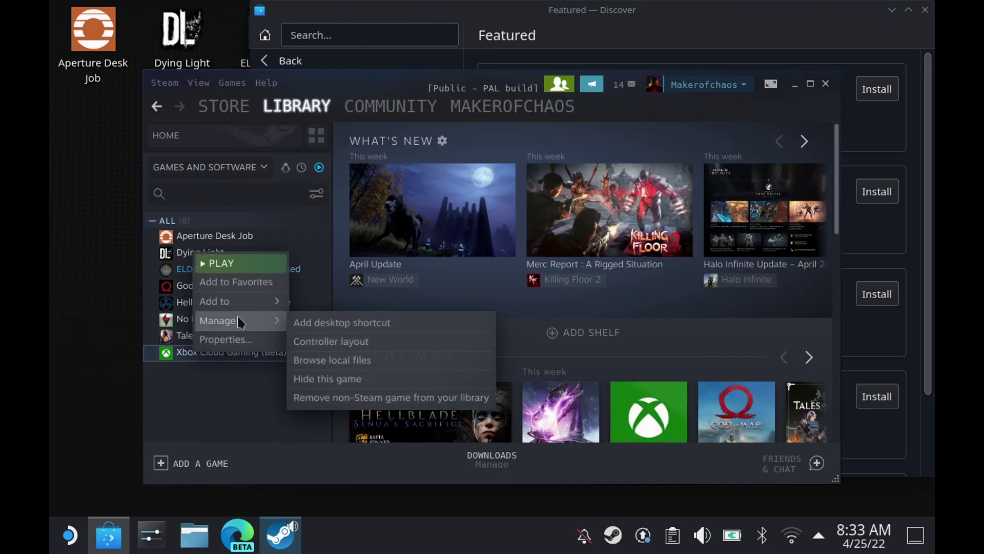
left_click(333, 341)
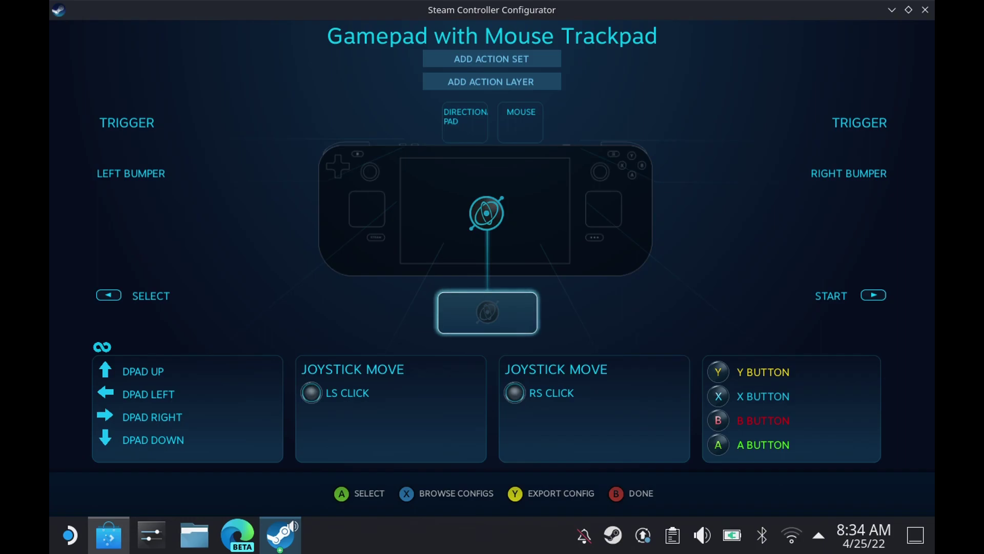
key("x")
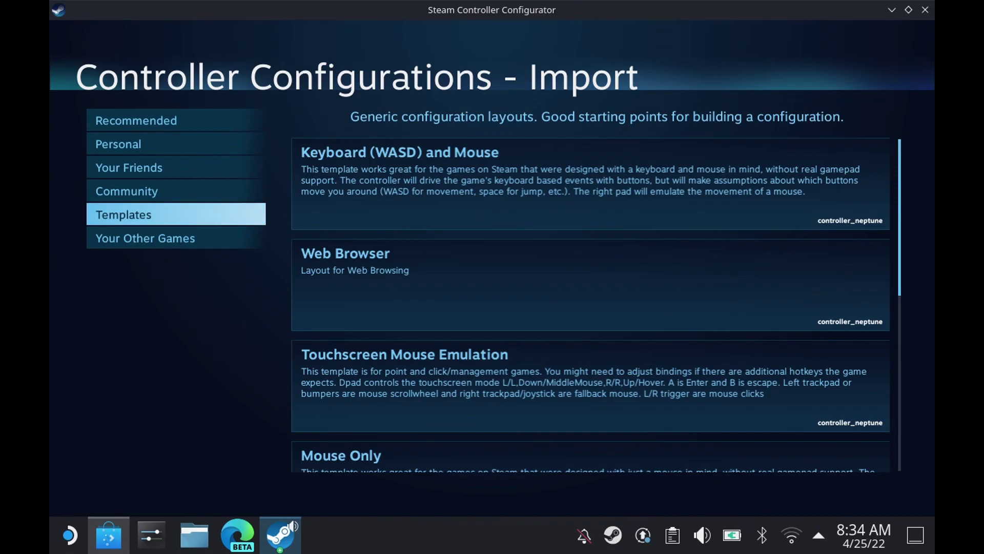
Preview and apply the Gamepad with Mouse Trackpad template, then finish with Done.
key("Right")
key("Down")
key("Down")
key("Down")
key("Down")
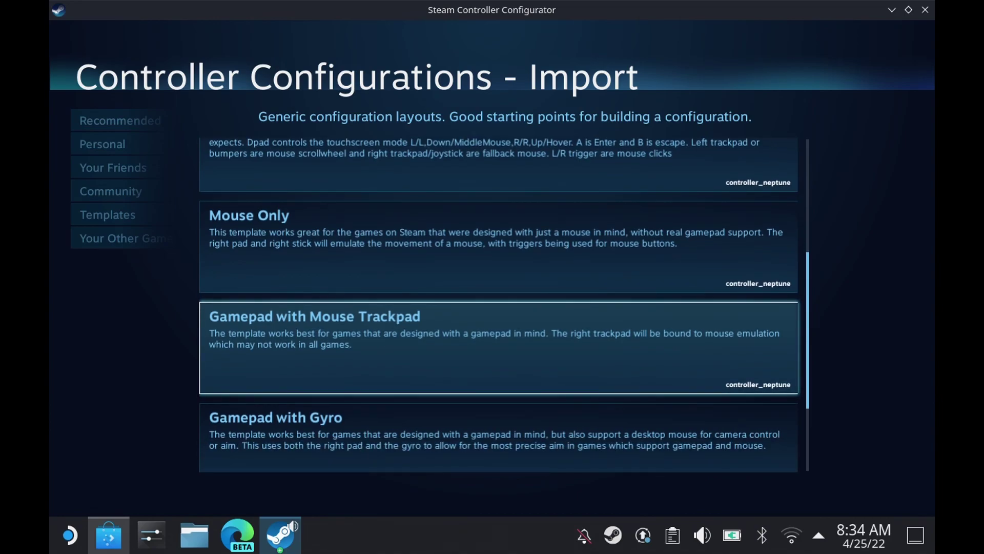
key("Return")
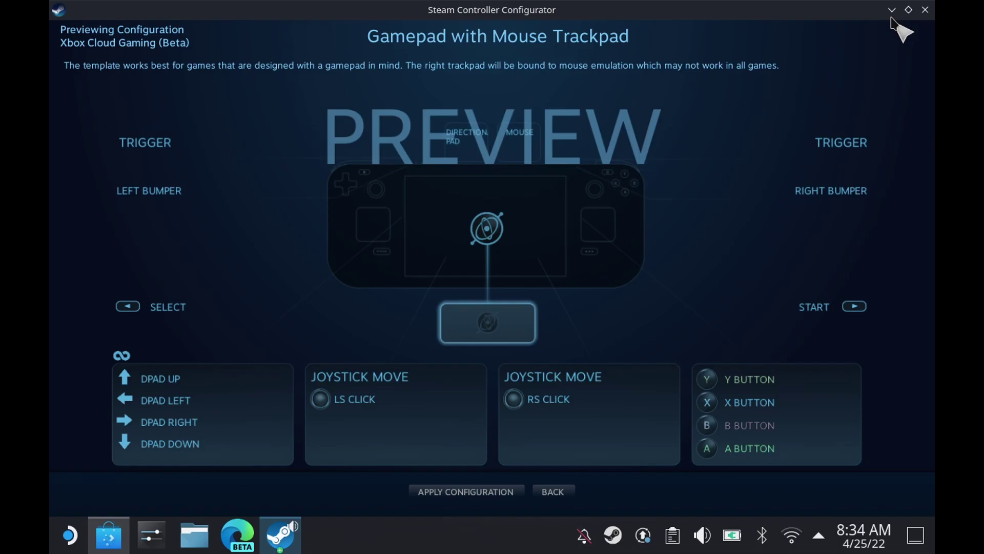
left_click(477, 492)
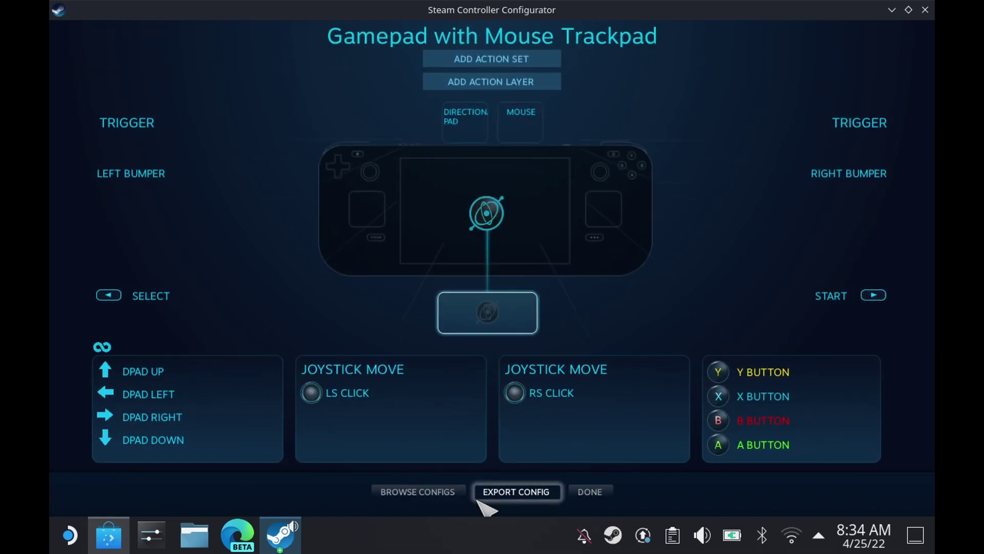
left_click(589, 493)
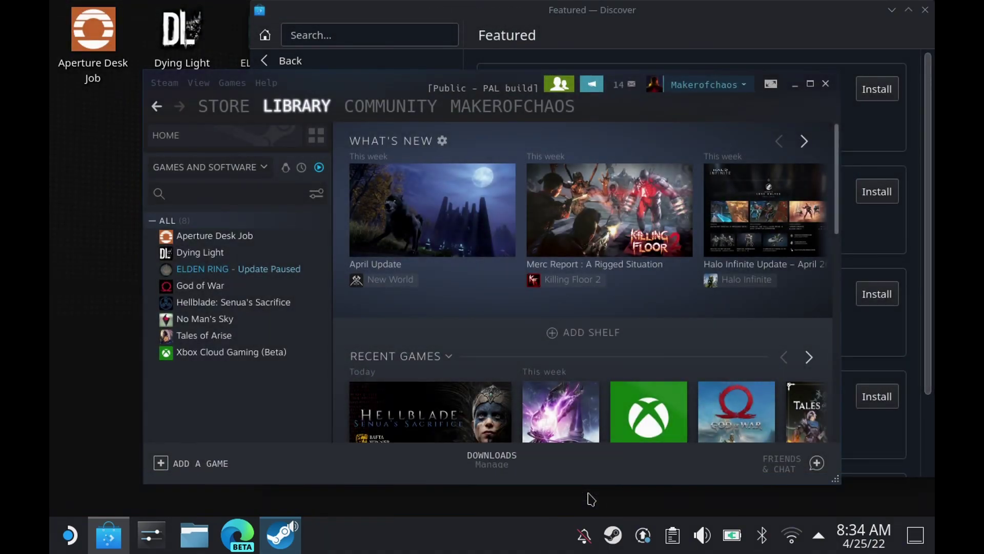
Set the shortcut icon to Xbox_Cloud_Gaming_Icon.jpg, showing All Files (*.*) in the picker.
left_click(243, 353)
right_click(245, 356)
left_click(328, 342)
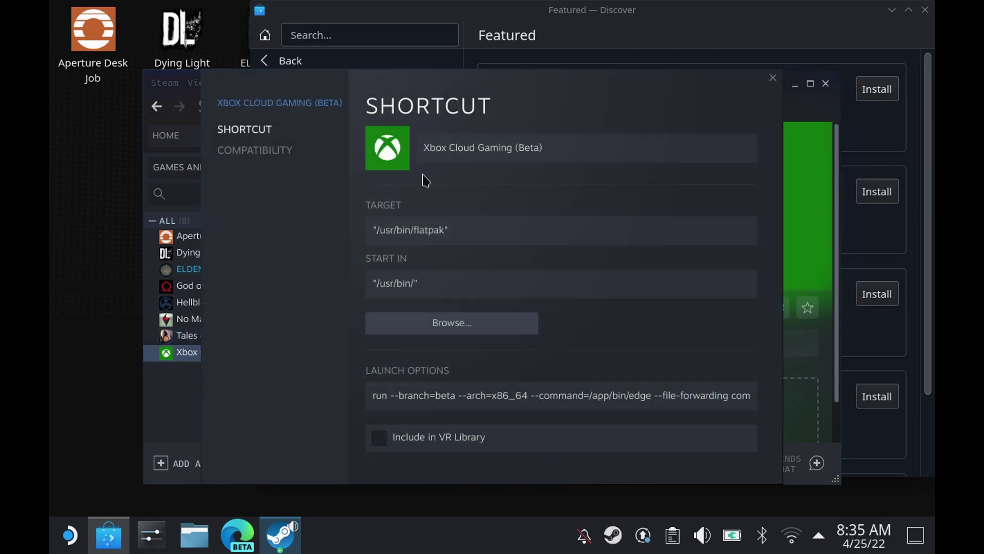
left_click(382, 150)
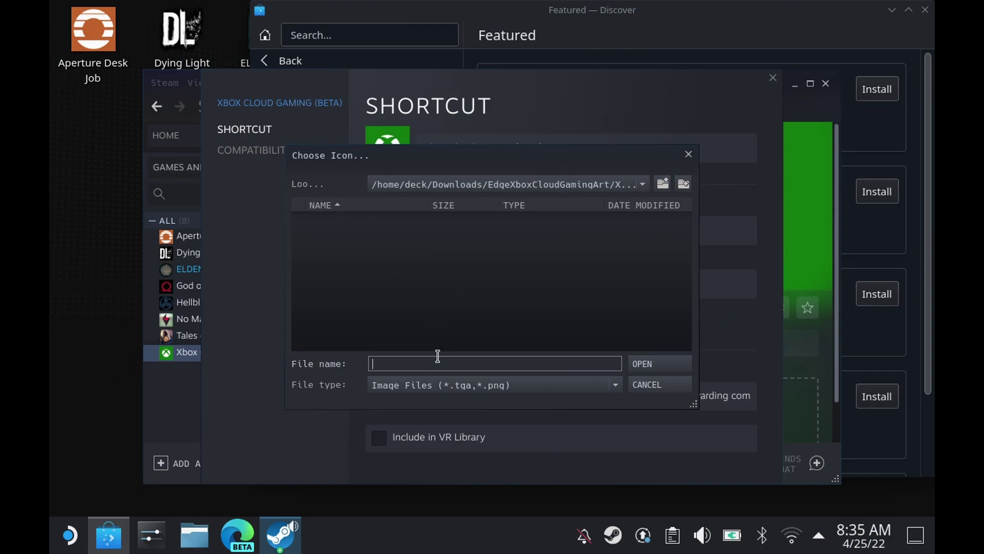
left_click(412, 392)
left_click(398, 402)
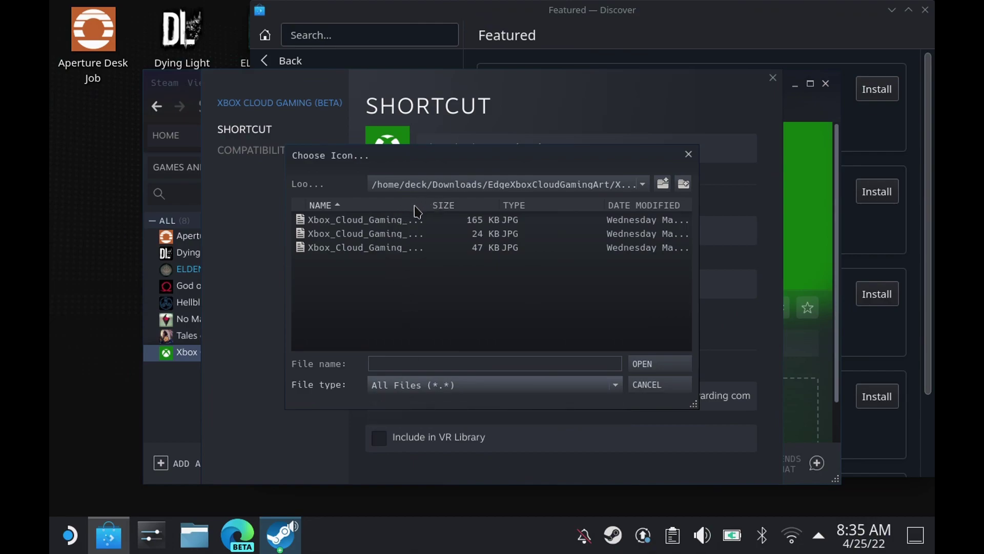
left_click_drag(429, 207, 479, 213)
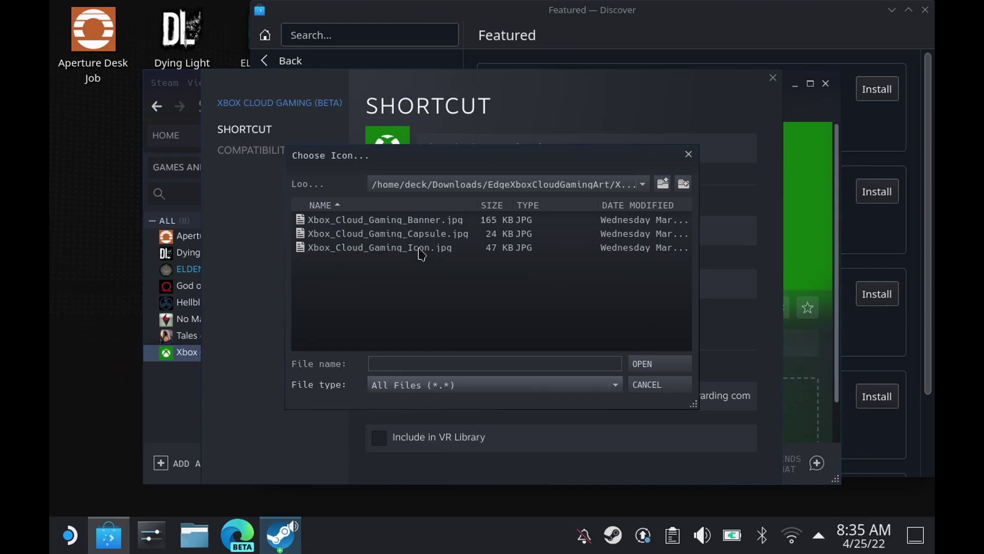
double_click(486, 220)
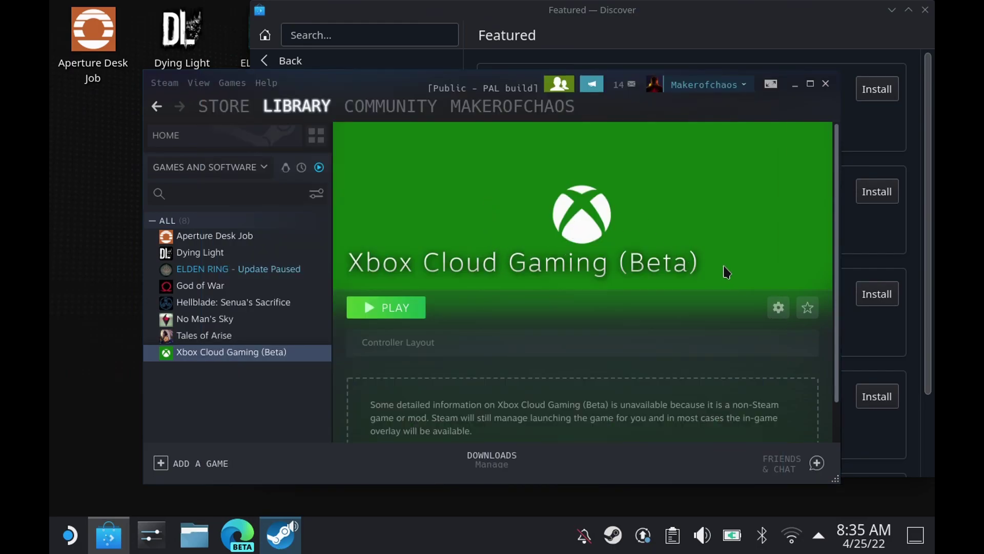
right_click(606, 218)
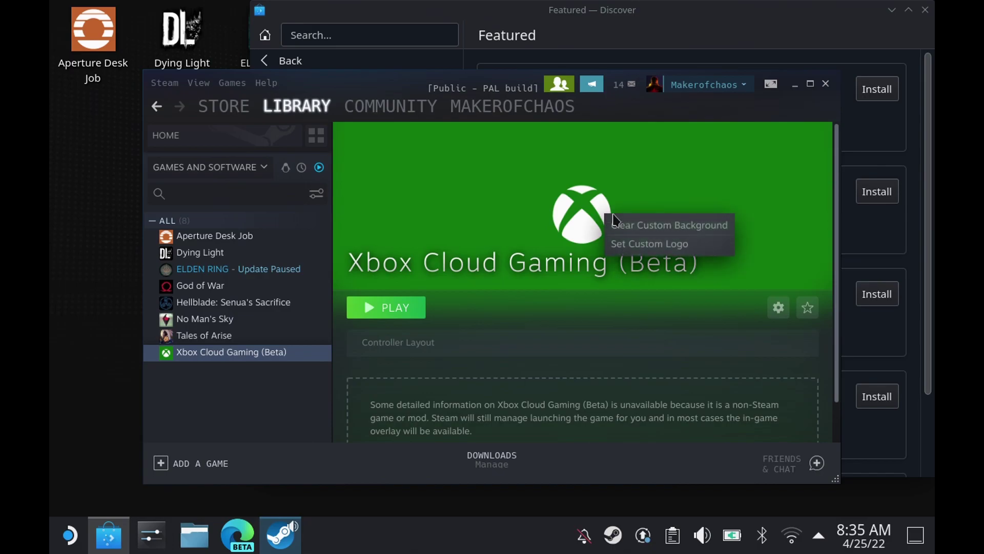
left_click(634, 246)
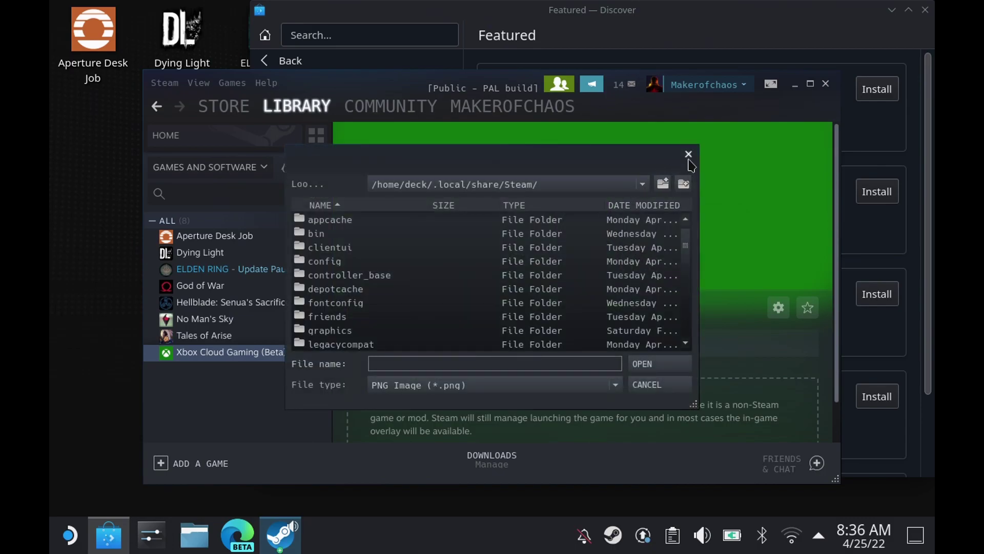
left_click(689, 154)
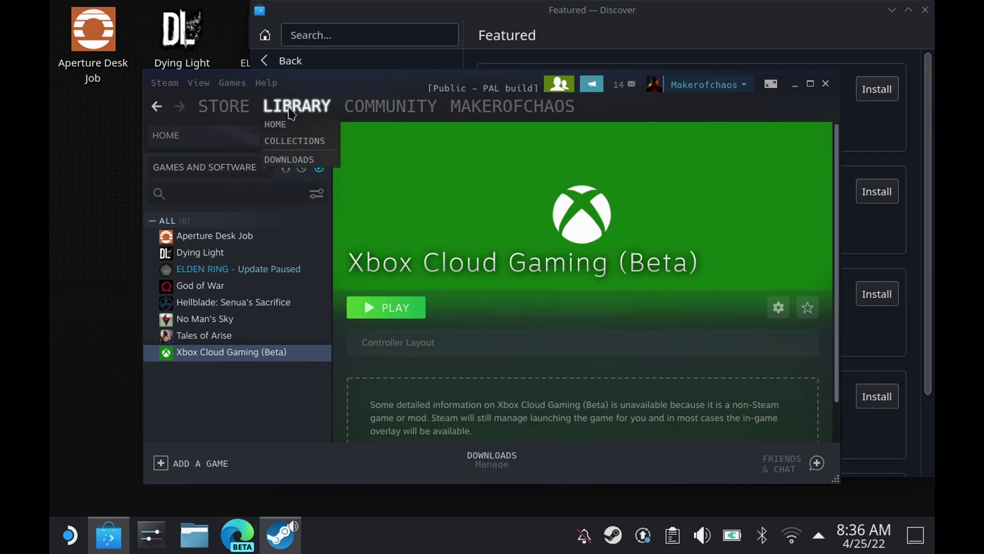
Open the Xbox Cloud Gaming (Beta) page from Library Home and start it with PLAY.
left_click(289, 113)
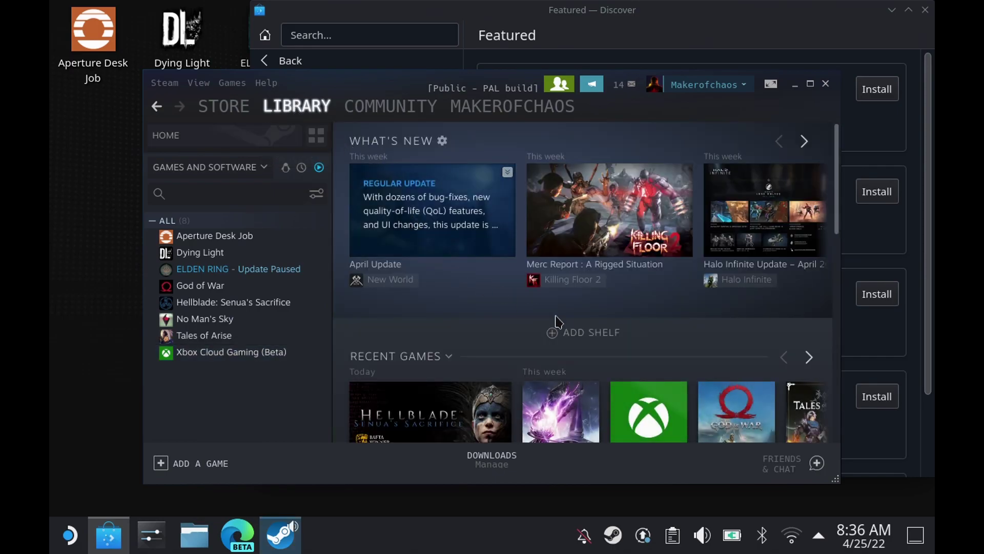
mouse_move(645, 405)
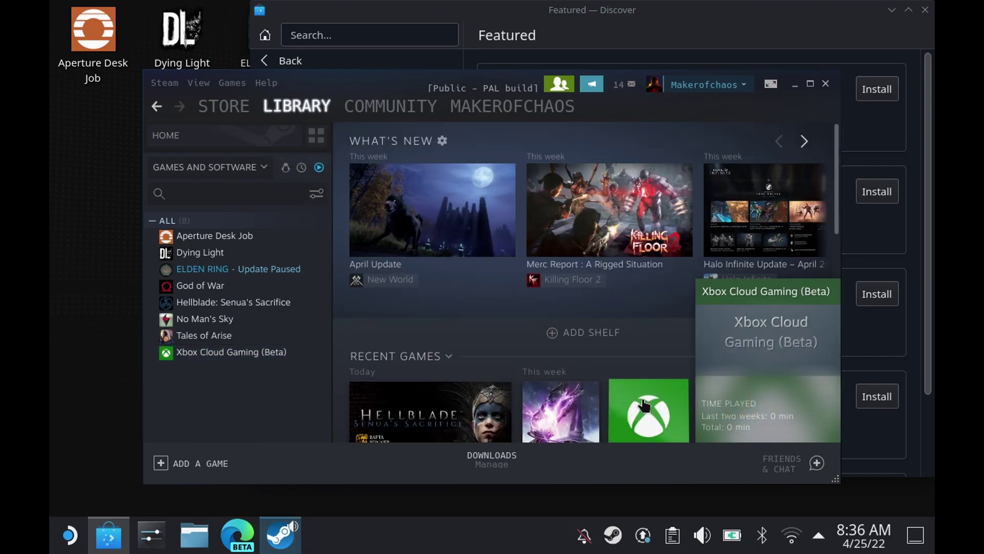
right_click(645, 405)
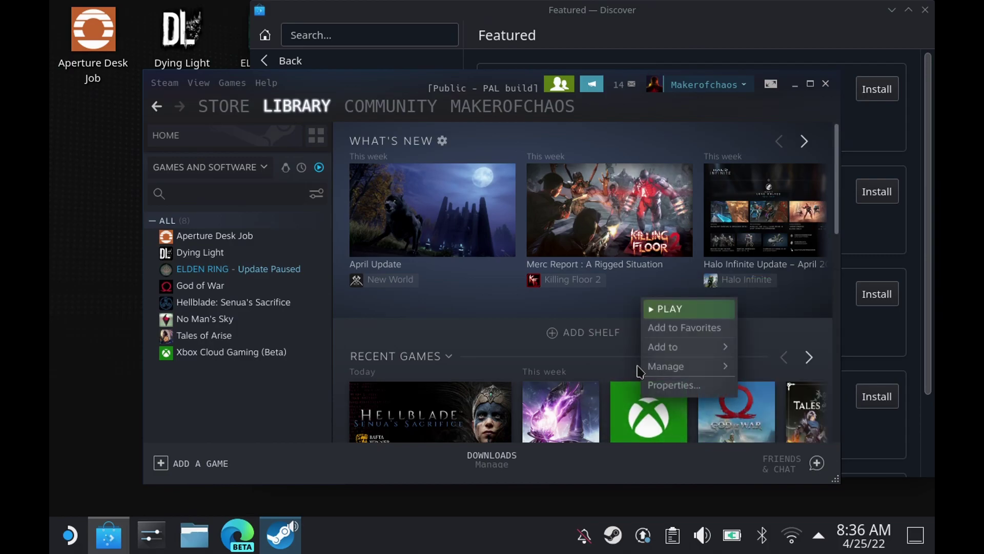
mouse_move(668, 371)
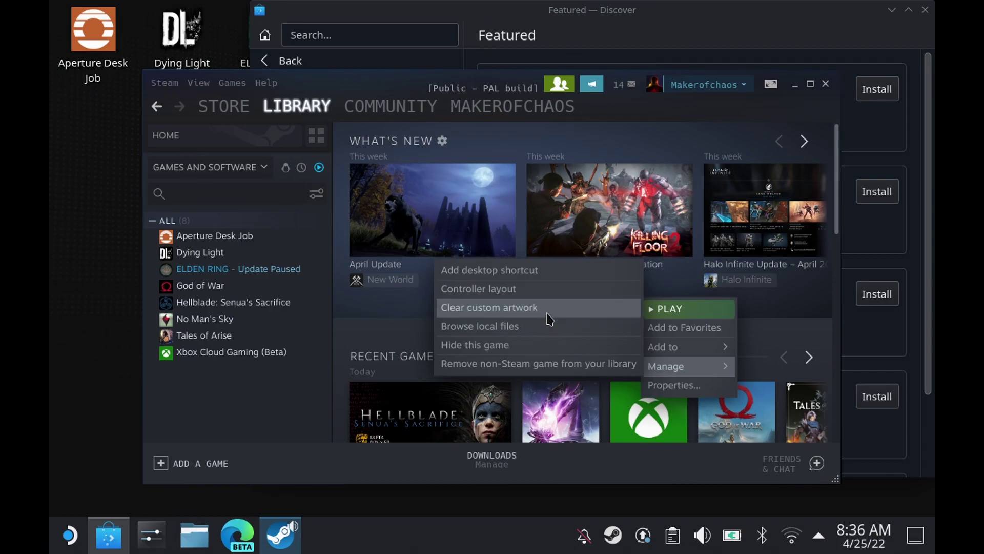
left_click(648, 407)
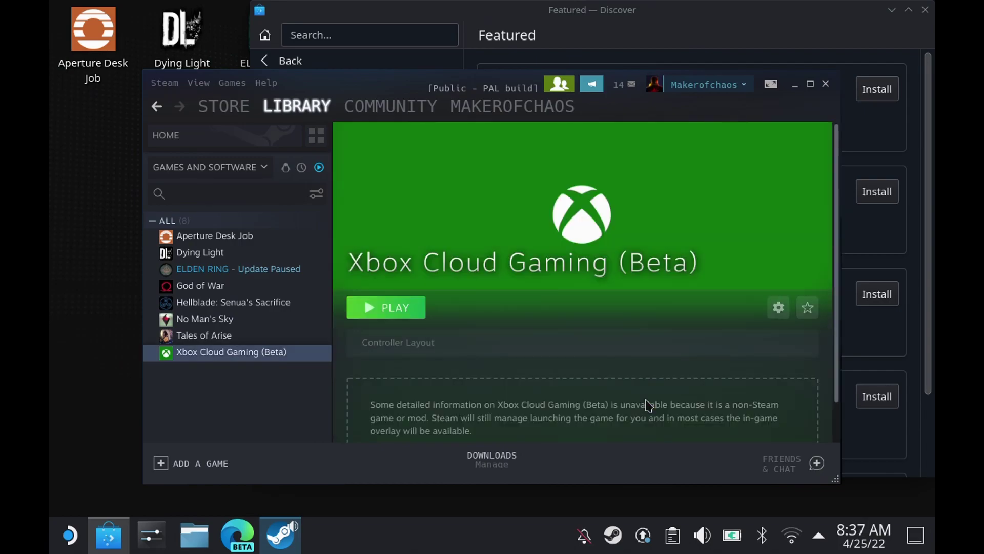
left_click(403, 308)
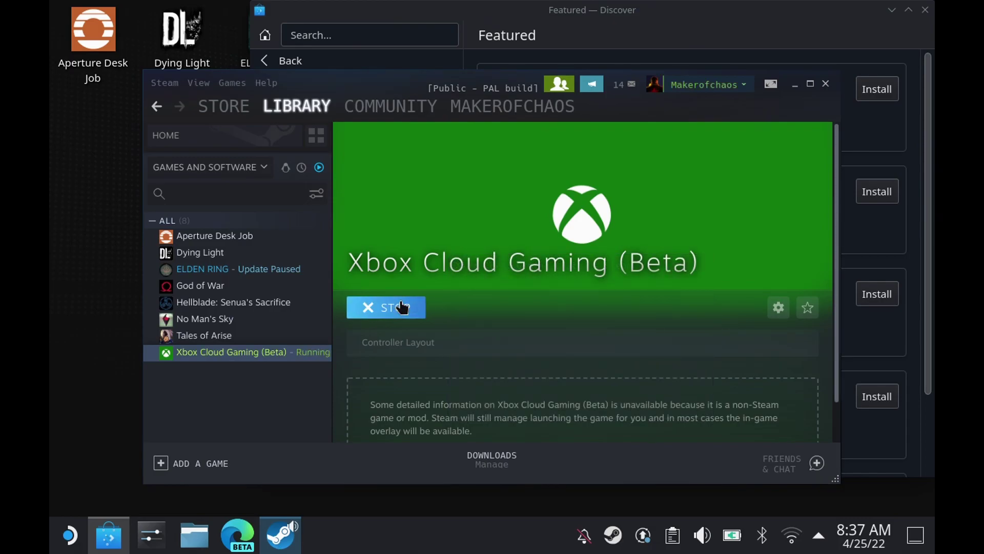